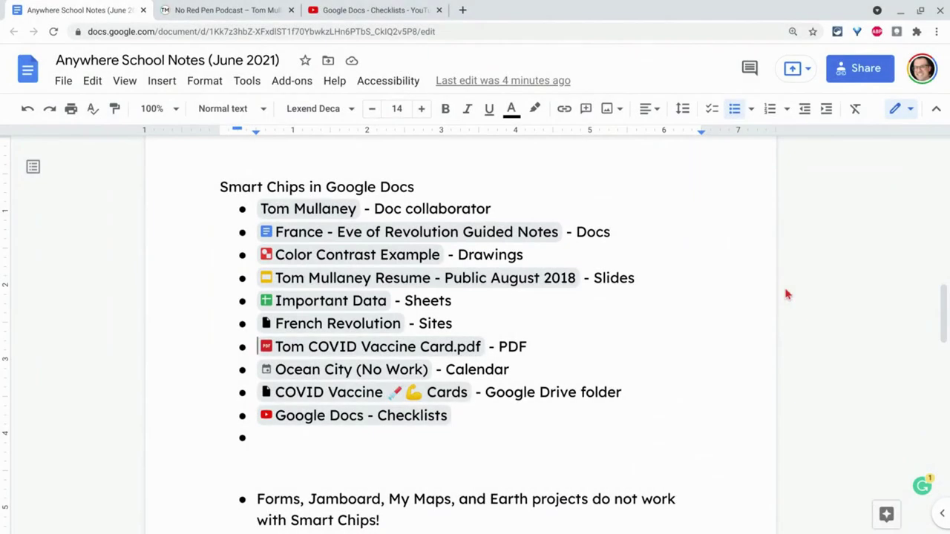
Step: Examine the preview cards of the smart chips in the list, including the France guided notes document and the COVID vaccine cards folder
{"action": "left_click", "coordinate": [500, 304]}
{"action": "mouse_move", "coordinate": [399, 231]}
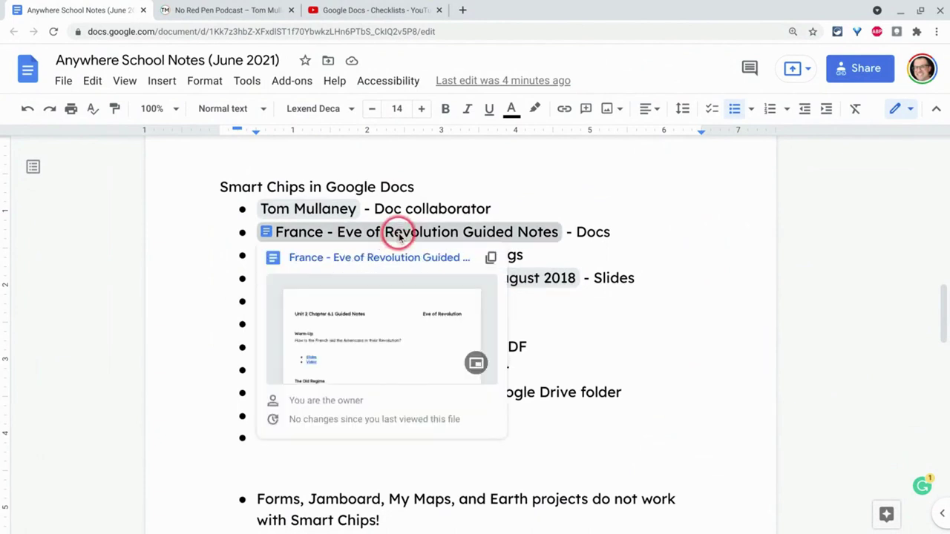
{"action": "left_click", "coordinate": [536, 196]}
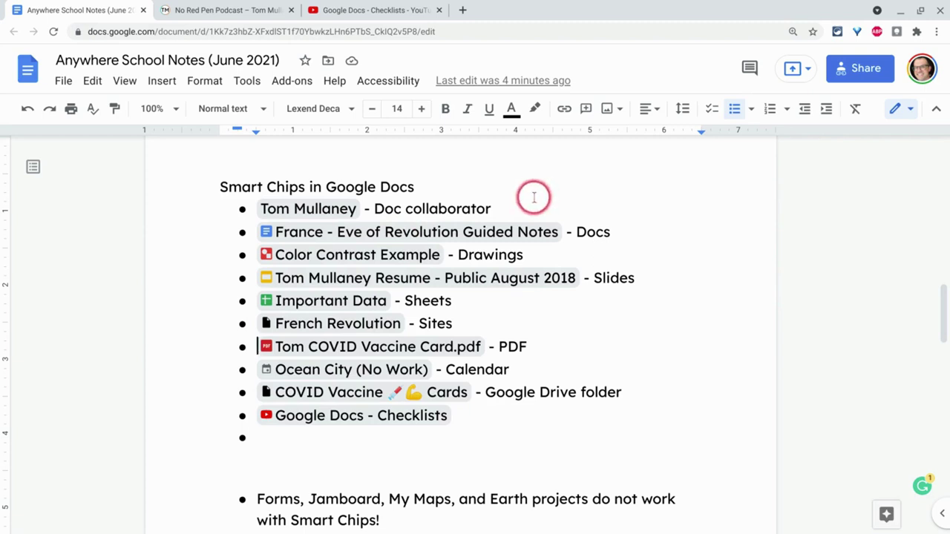
{"action": "mouse_move", "coordinate": [483, 232]}
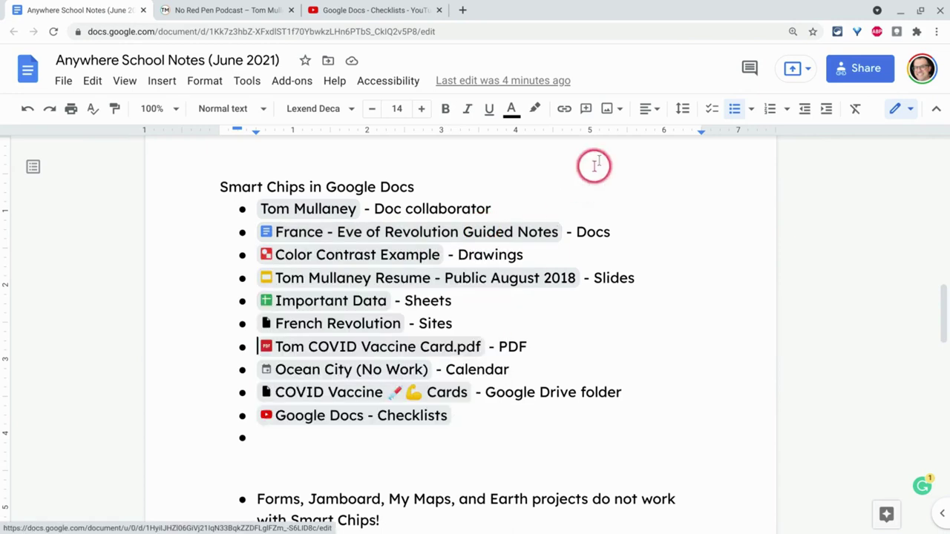
{"action": "mouse_move", "coordinate": [492, 275]}
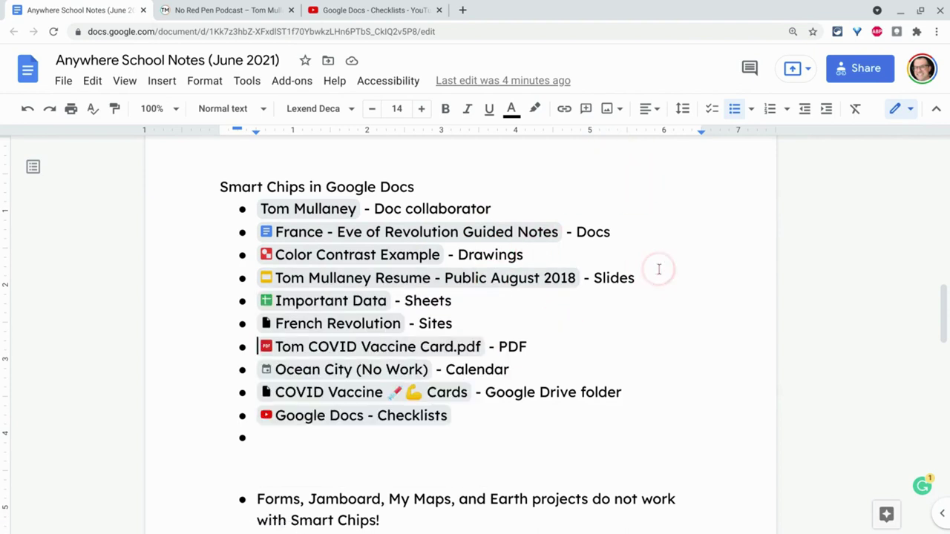
{"action": "mouse_move", "coordinate": [424, 235]}
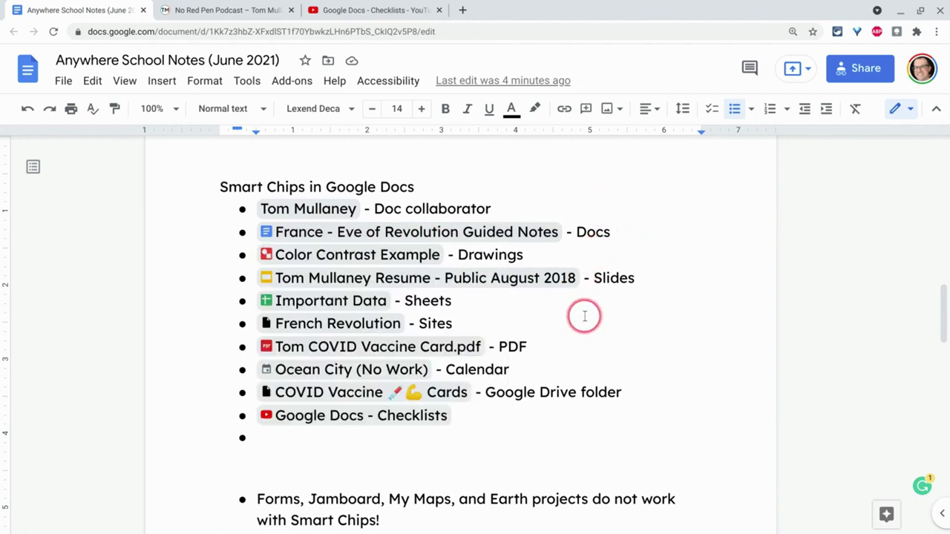
{"action": "mouse_move", "coordinate": [373, 332]}
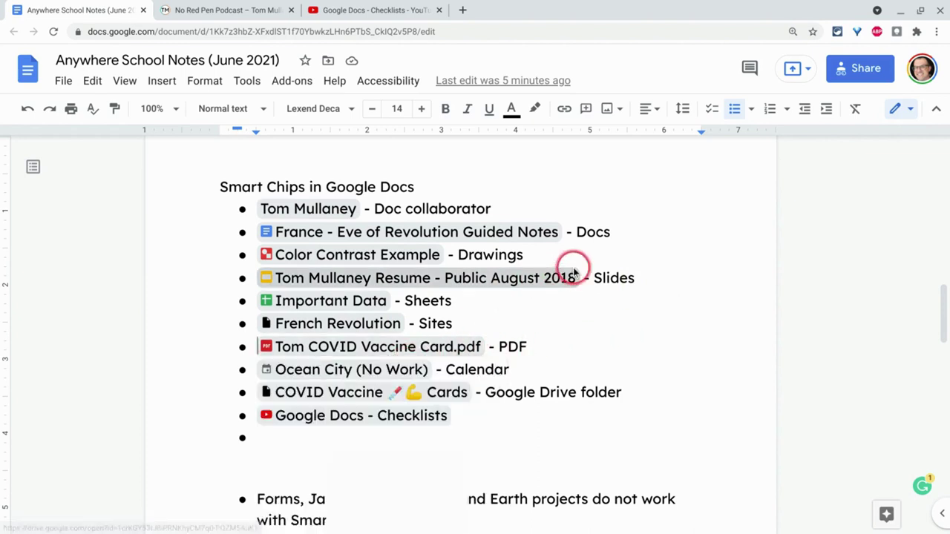
{"action": "scroll", "coordinate": [660, 320], "scroll_direction": "down", "scroll_amount": 1}
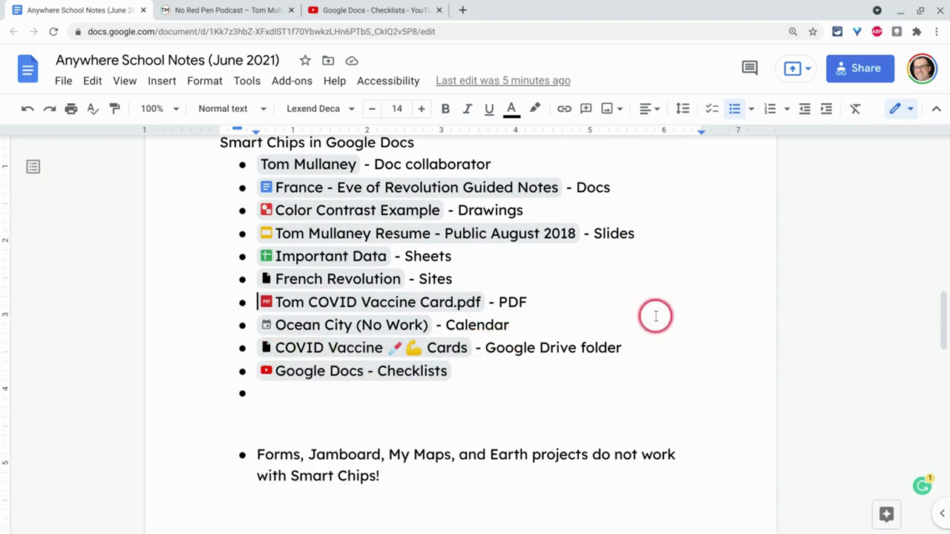
{"action": "mouse_move", "coordinate": [450, 344]}
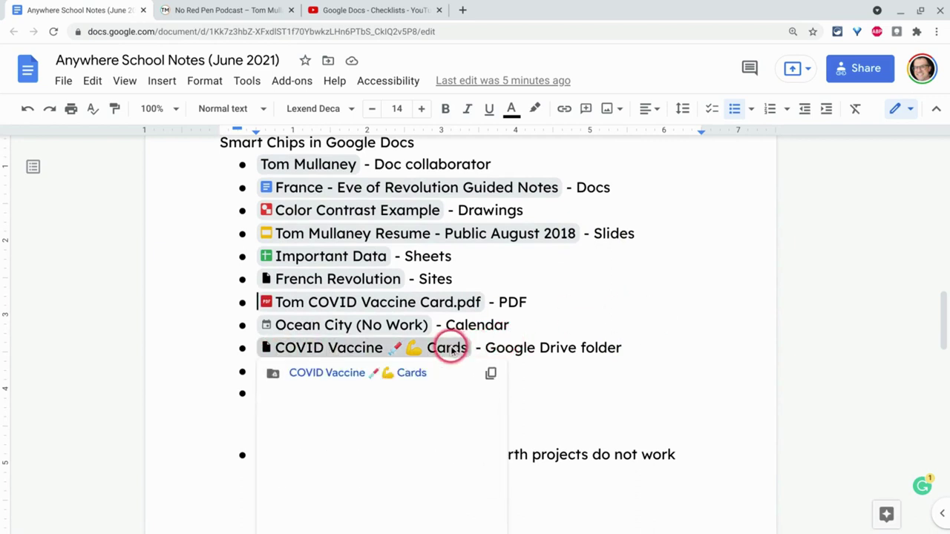
{"action": "scroll", "coordinate": [452, 351], "scroll_direction": "down", "scroll_amount": 2}
{"action": "scroll", "coordinate": [452, 351], "scroll_direction": "up", "scroll_amount": 2}
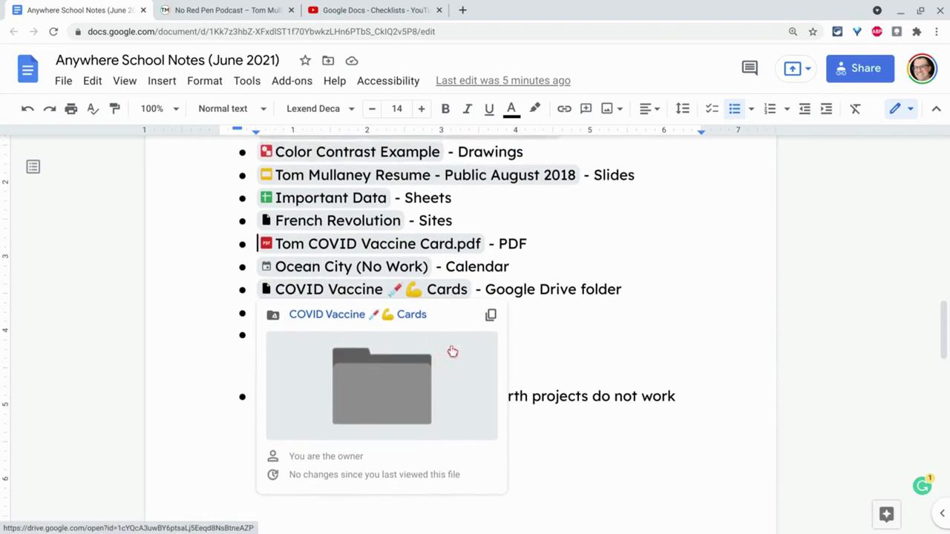
{"action": "mouse_move", "coordinate": [318, 213]}
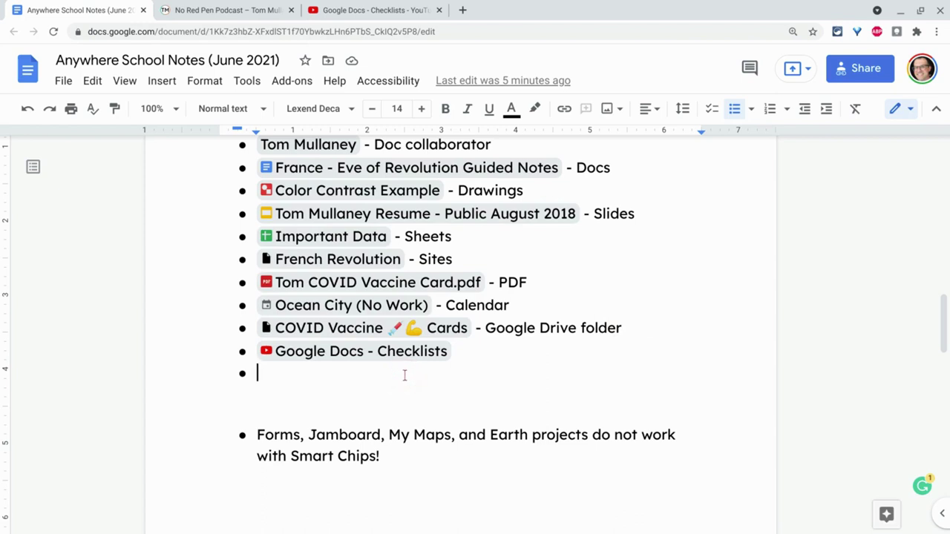
Step: Browse the people, files and calendar events suggested for an @ mention in the empty last smart chip bullet, and remove the mention text
{"action": "type", "text": "@tom"}
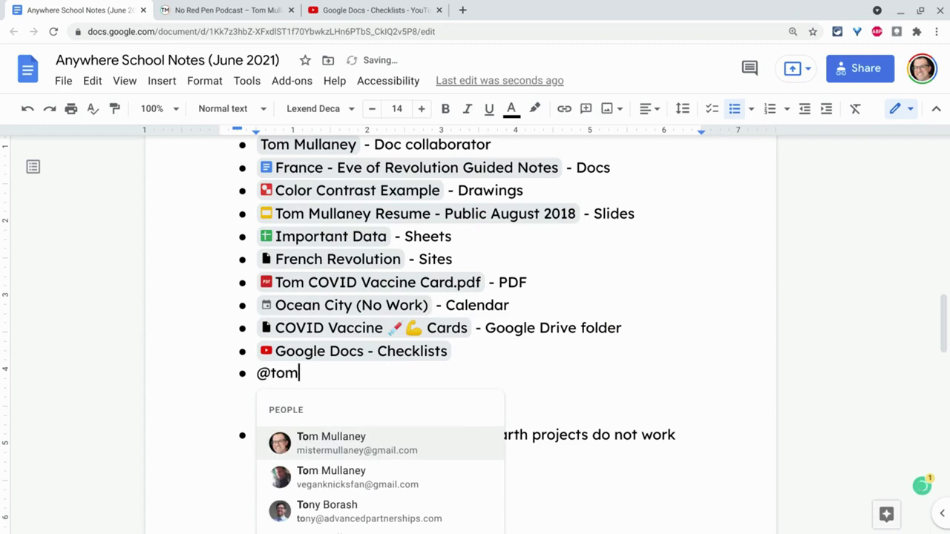
{"action": "scroll", "coordinate": [394, 422], "scroll_direction": "down", "scroll_amount": 3}
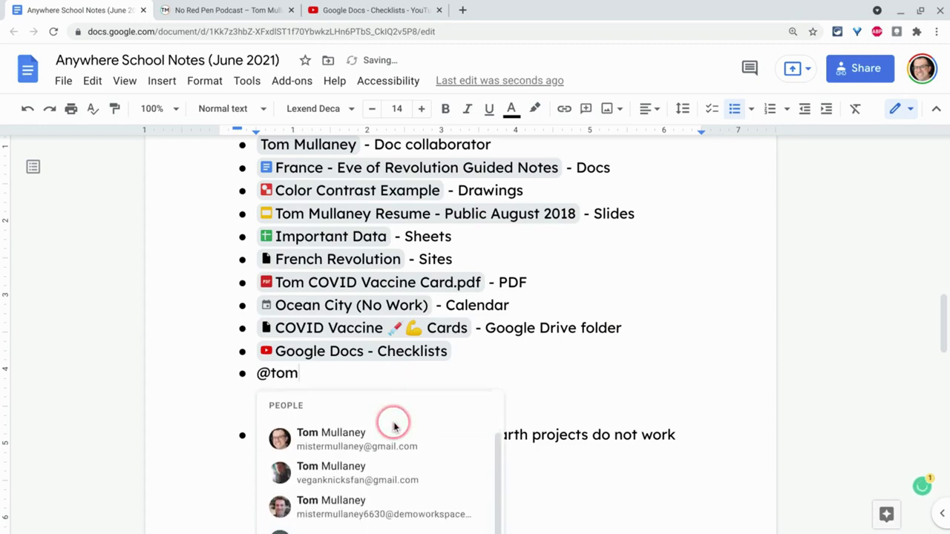
{"action": "scroll", "coordinate": [393, 423], "scroll_direction": "down", "scroll_amount": 2}
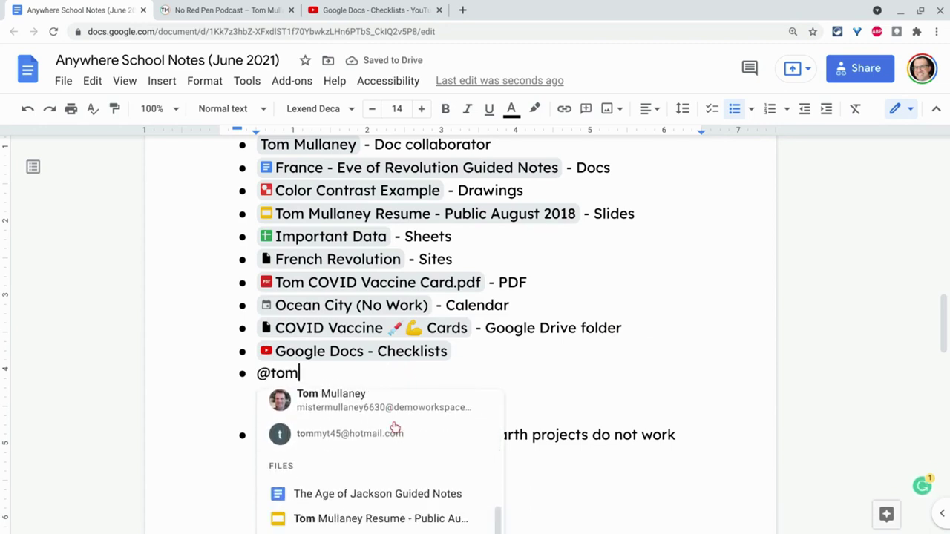
{"action": "scroll", "coordinate": [395, 428], "scroll_direction": "down", "scroll_amount": 2}
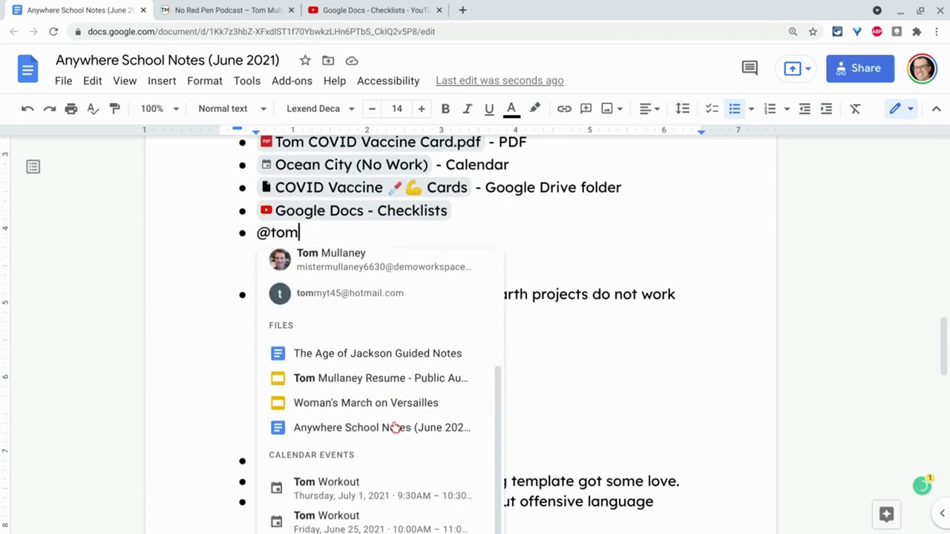
{"action": "left_click", "coordinate": [555, 368]}
{"action": "left_click", "coordinate": [312, 236]}
{"action": "key", "text": "BackSpace"}
{"action": "key", "text": "BackSpace"}
{"action": "key", "text": "BackSpace"}
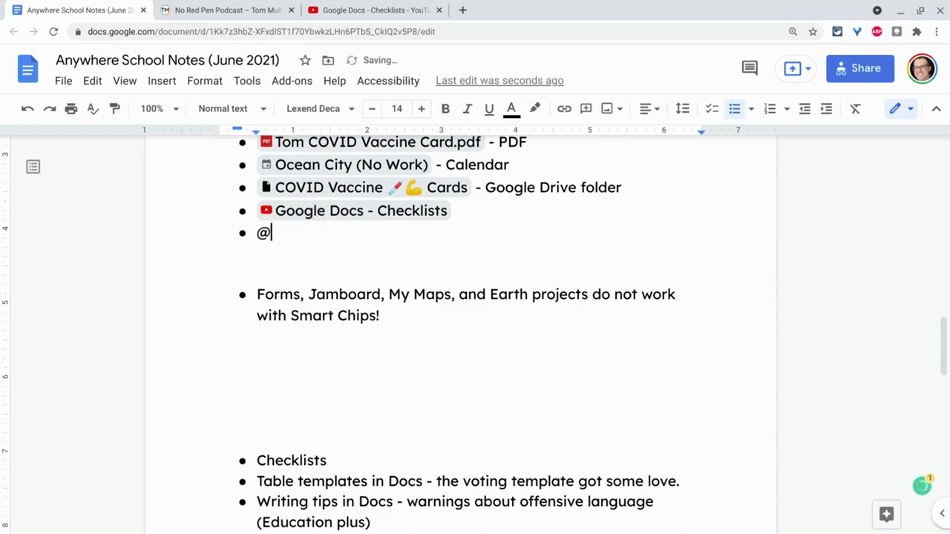
{"action": "scroll", "coordinate": [309, 271], "scroll_direction": "up", "scroll_amount": 3}
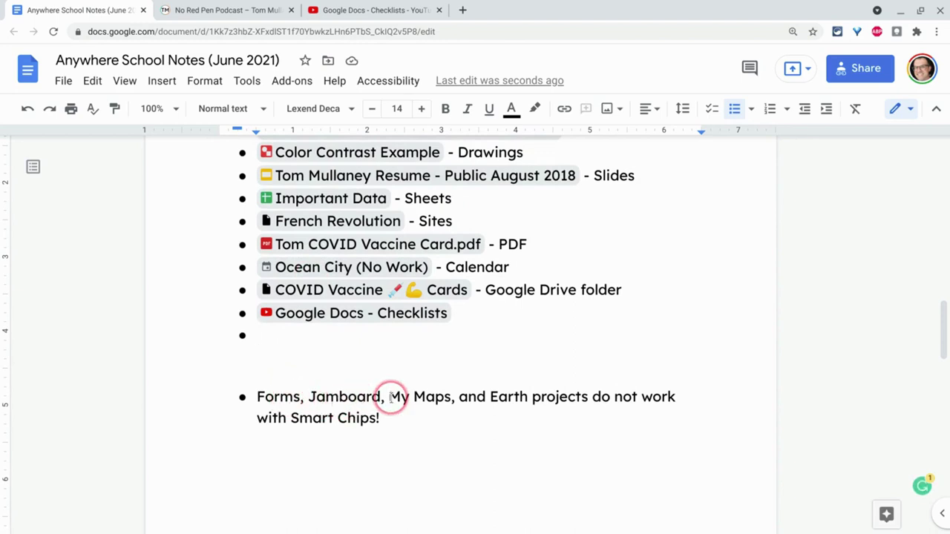
{"action": "left_click", "coordinate": [389, 368]}
{"action": "left_click", "coordinate": [387, 355]}
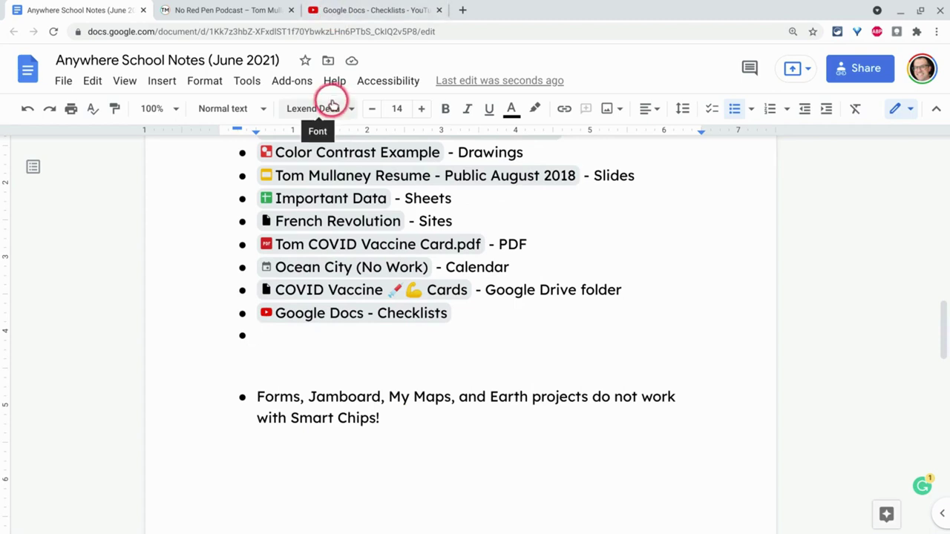
Step: Copy the web address of the No Red Pen Podcast page
{"action": "left_click", "coordinate": [256, 10]}
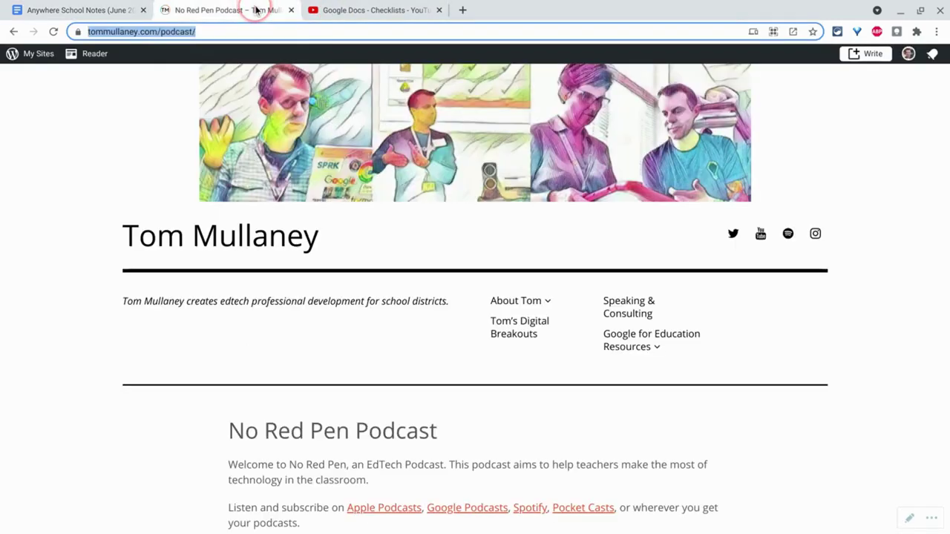
{"action": "left_click", "coordinate": [191, 33]}
{"action": "right_click", "coordinate": [191, 33]}
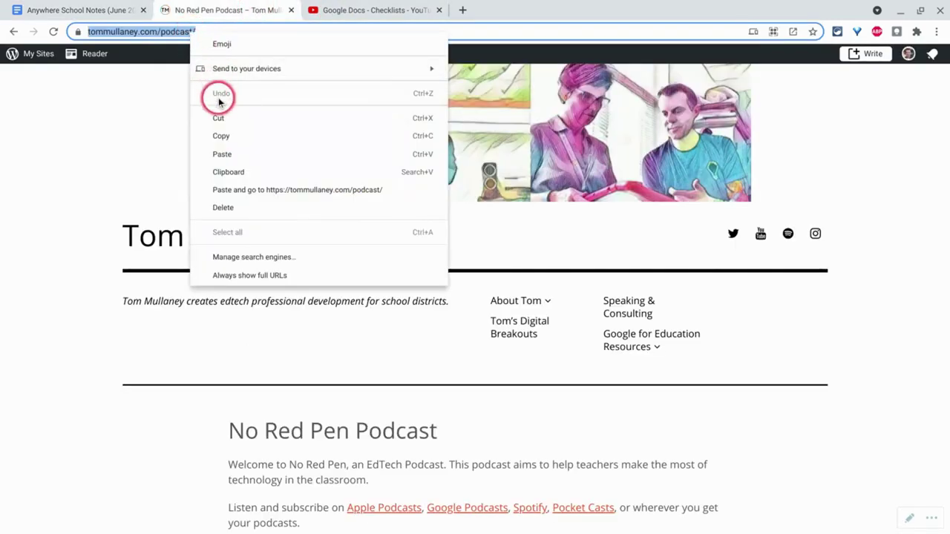
{"action": "left_click", "coordinate": [216, 135]}
Step: Paste the podcast page address into the empty bullet below Google Docs - Checklists in the notes document and start a new bullet
{"action": "left_click", "coordinate": [78, 9]}
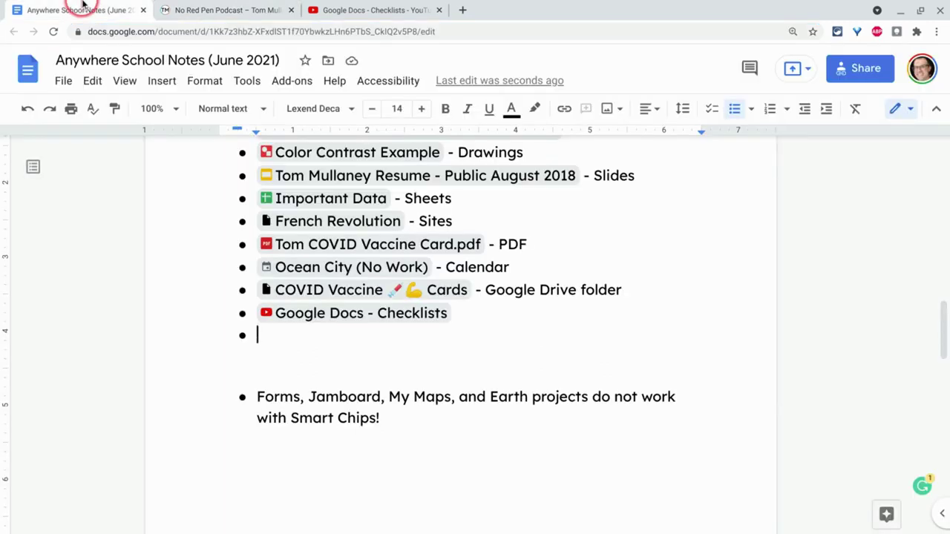
{"action": "right_click", "coordinate": [282, 332]}
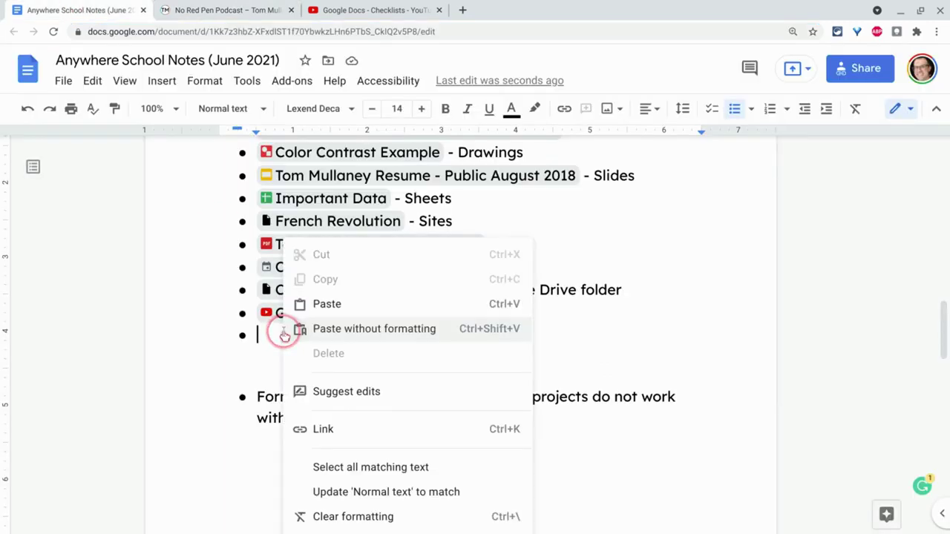
{"action": "left_click", "coordinate": [321, 303]}
{"action": "left_click", "coordinate": [519, 335]}
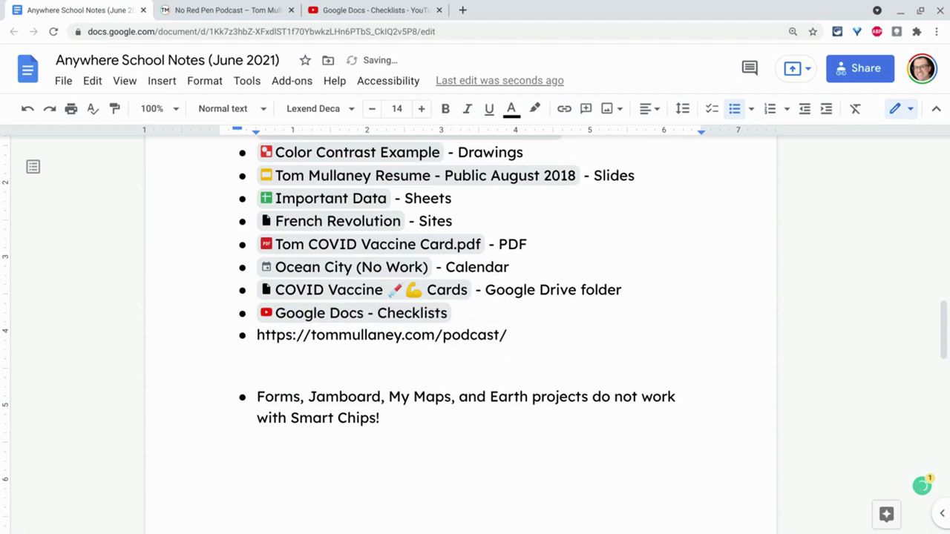
{"action": "key", "text": "Return"}
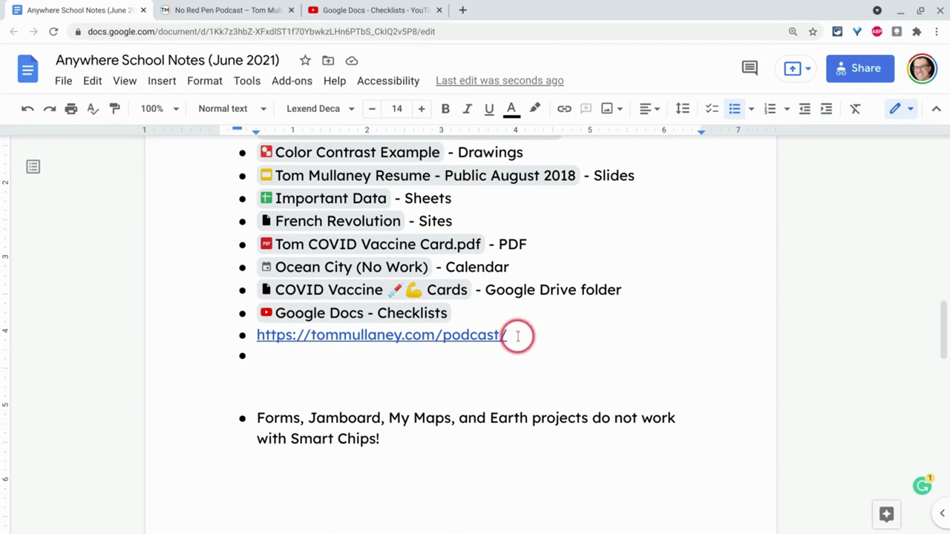
Step: Replace the pasted podcast URL with its page title
{"action": "left_click", "coordinate": [462, 335]}
{"action": "scroll", "coordinate": [462, 338], "scroll_direction": "down", "scroll_amount": 3}
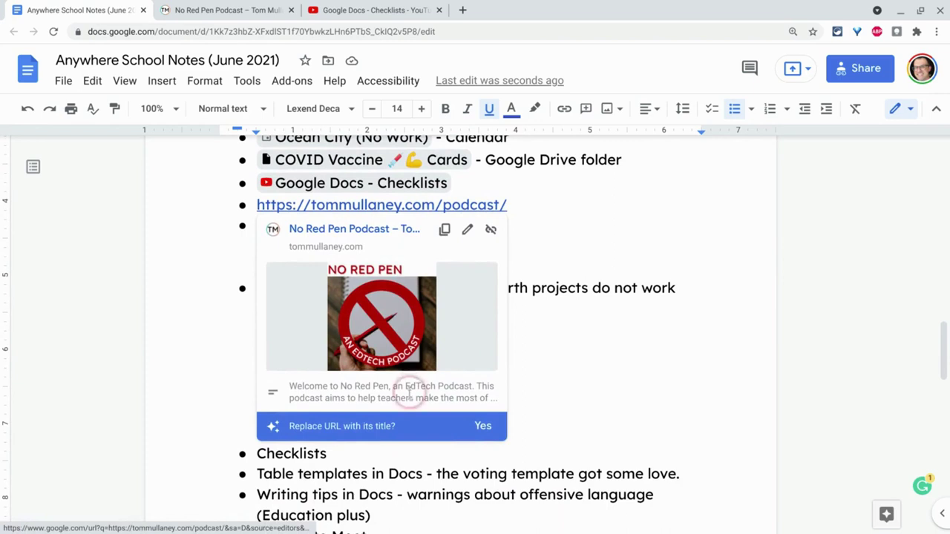
{"action": "left_click", "coordinate": [482, 428]}
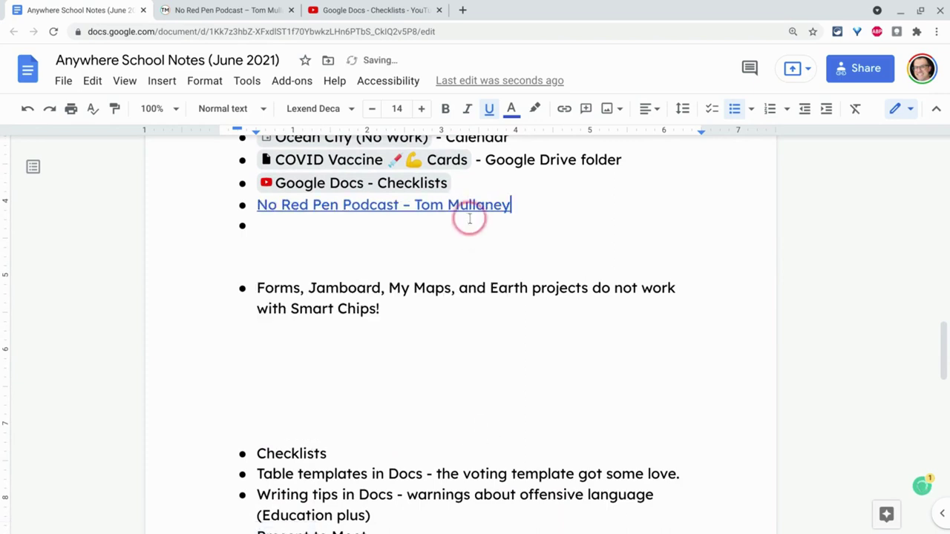
{"action": "scroll", "coordinate": [468, 217], "scroll_direction": "up", "scroll_amount": 1}
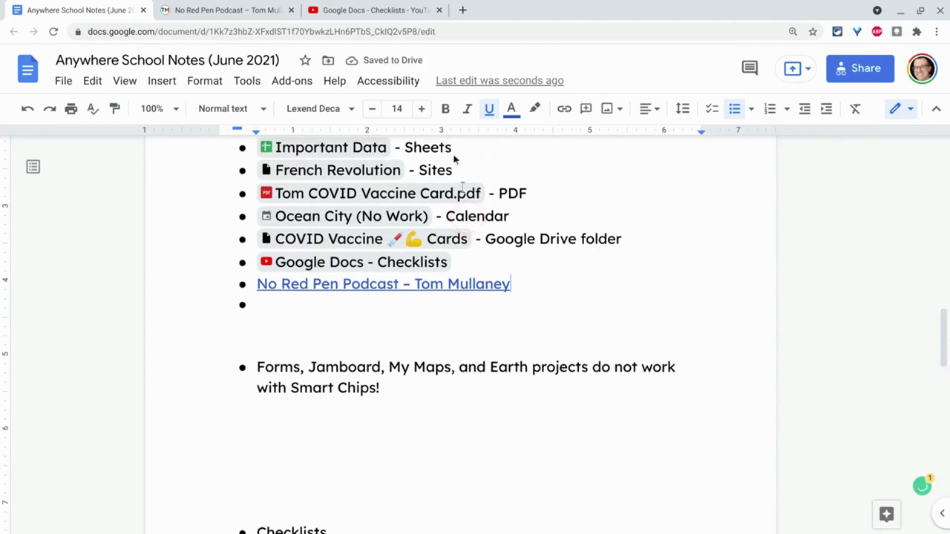
Step: Copy the share link of the YouTube video Google Docs - Checklists
{"action": "left_click", "coordinate": [391, 10]}
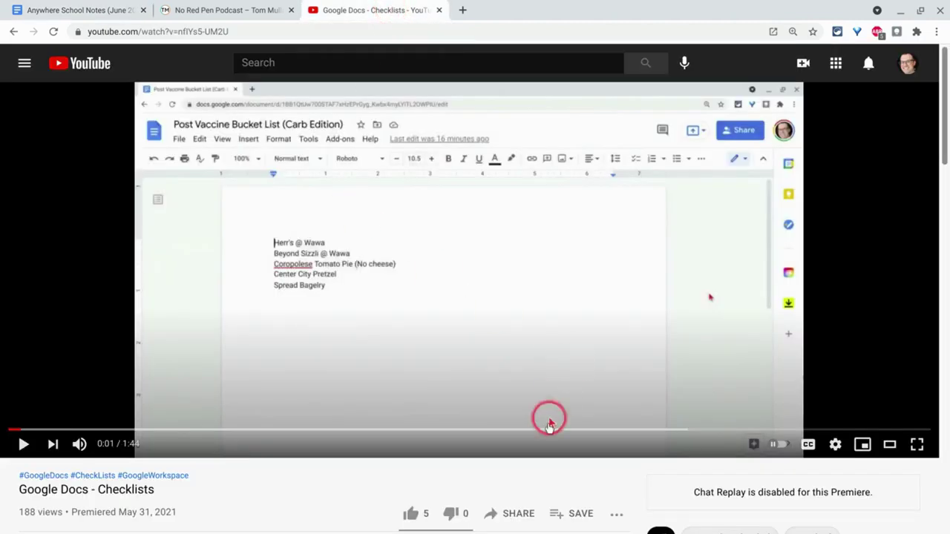
{"action": "left_click", "coordinate": [512, 514]}
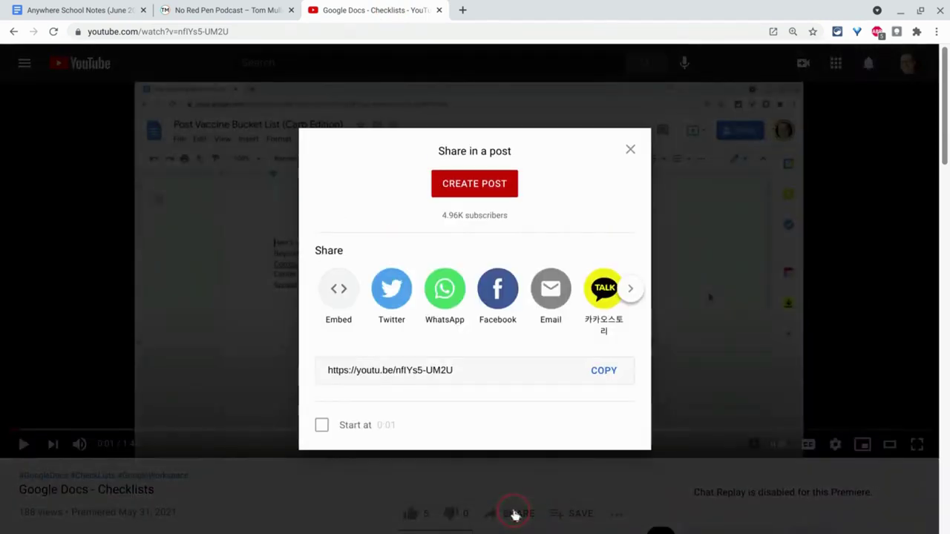
{"action": "left_click", "coordinate": [603, 370]}
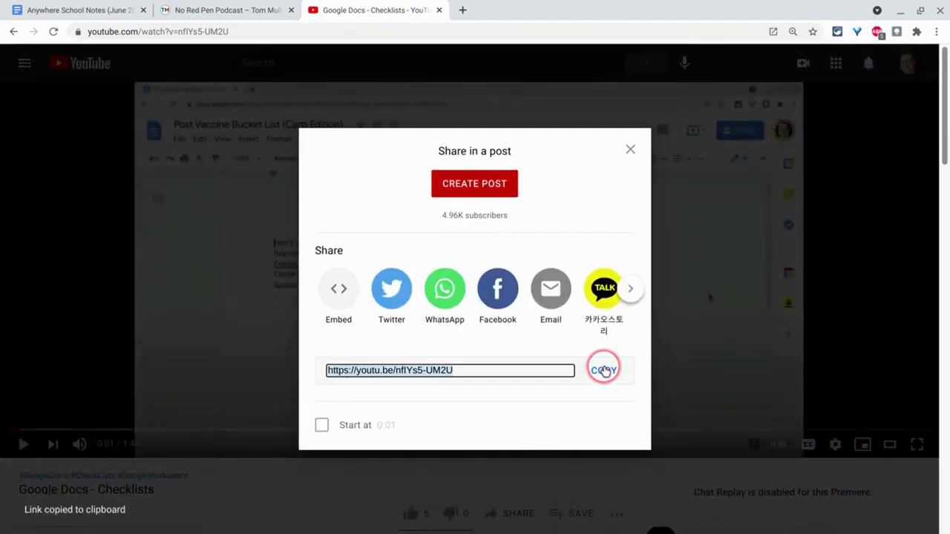
Step: Paste the YouTube share link into the empty bullet below the podcast link in the notes document and add another bullet
{"action": "left_click", "coordinate": [126, 10]}
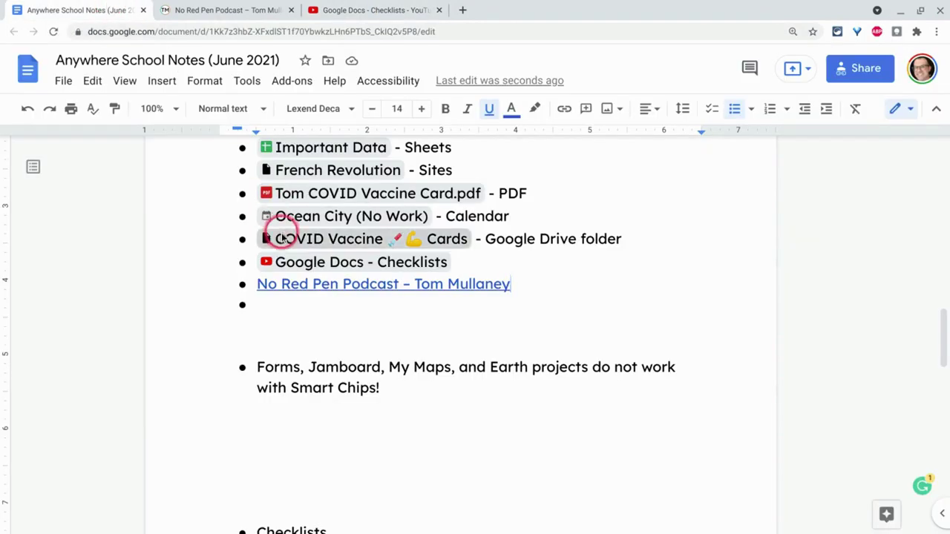
{"action": "left_click", "coordinate": [273, 304]}
{"action": "right_click", "coordinate": [272, 304]}
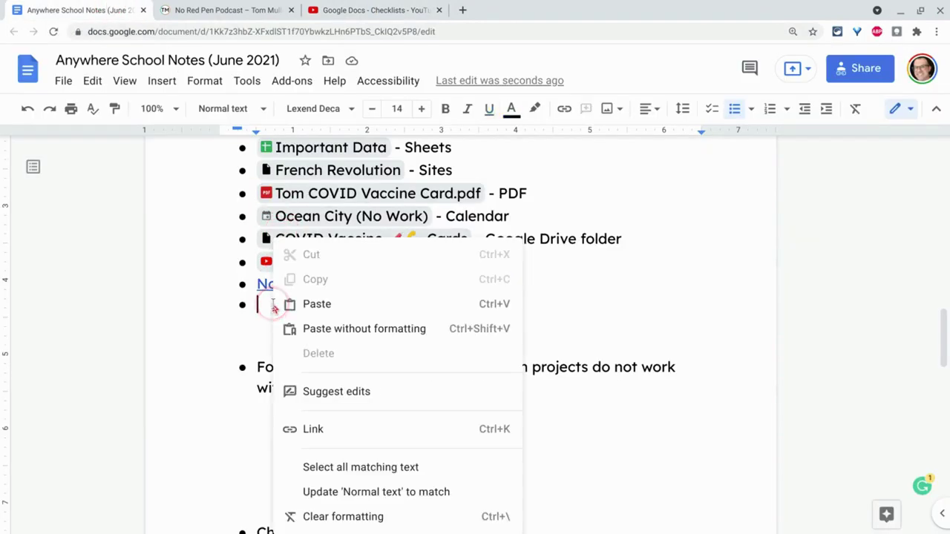
{"action": "left_click", "coordinate": [285, 301]}
{"action": "key", "text": "Return"}
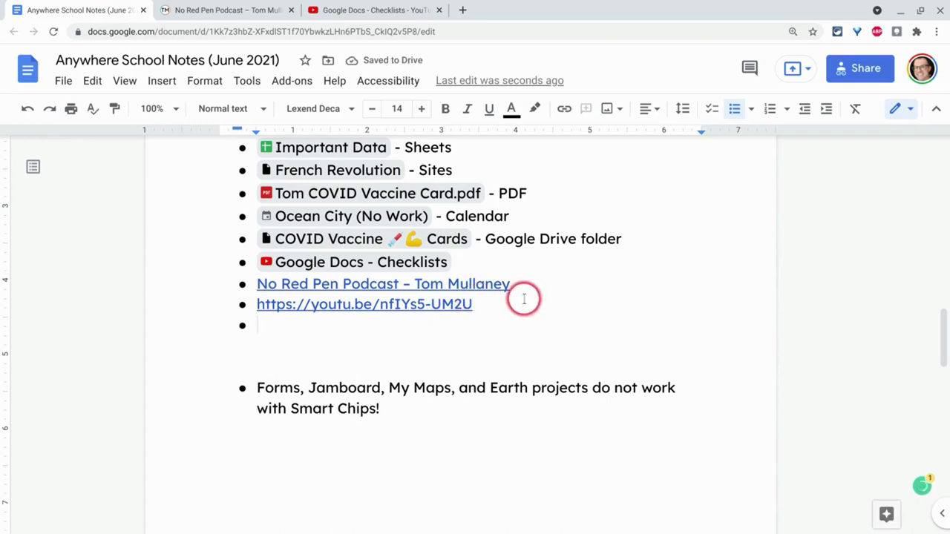
Step: Replace the pasted YouTube URL with a smart chip
{"action": "scroll", "coordinate": [518, 298], "scroll_direction": "down", "scroll_amount": 1}
{"action": "scroll", "coordinate": [517, 299], "scroll_direction": "down", "scroll_amount": 1}
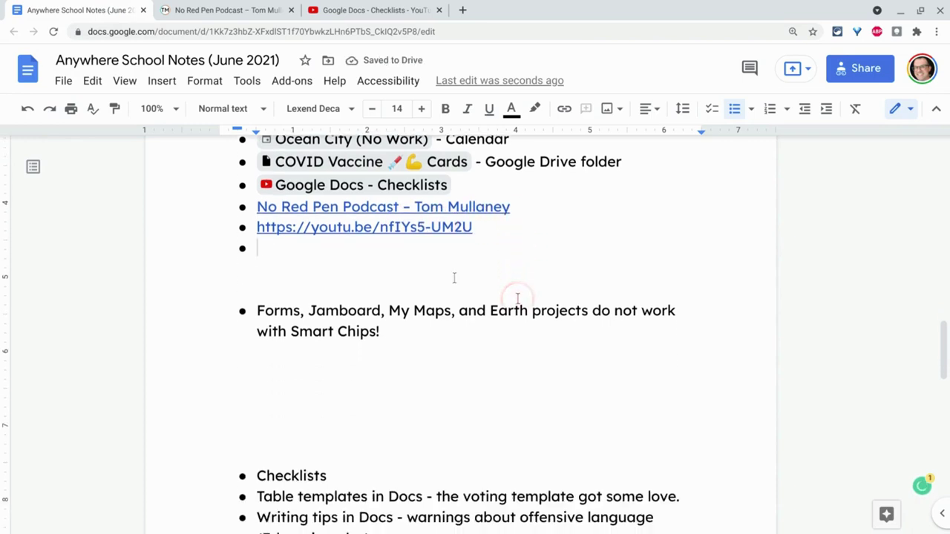
{"action": "left_click", "coordinate": [401, 227]}
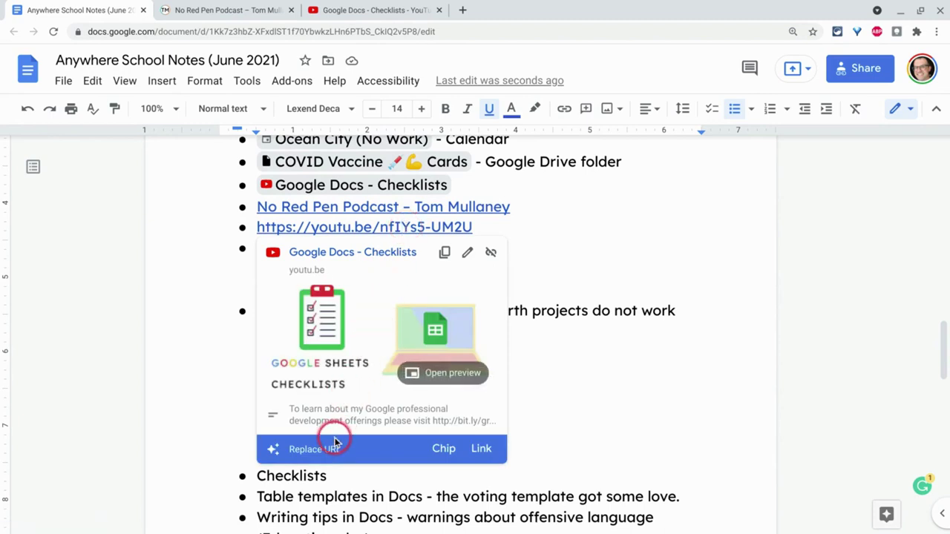
{"action": "left_click", "coordinate": [443, 449]}
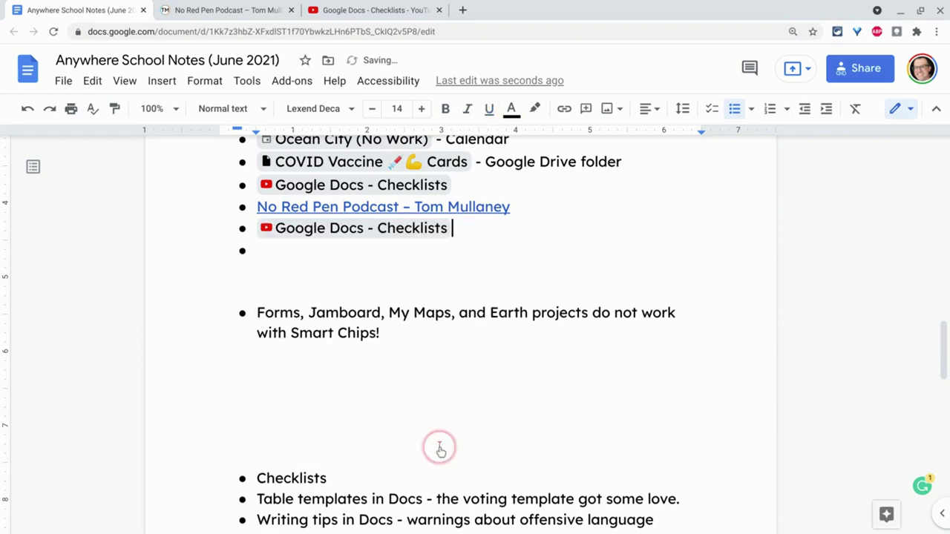
Step: Show the details card of the newly inserted Google Docs - Checklists video chip and look at its preview option
{"action": "left_click", "coordinate": [415, 230]}
{"action": "left_click", "coordinate": [453, 374]}
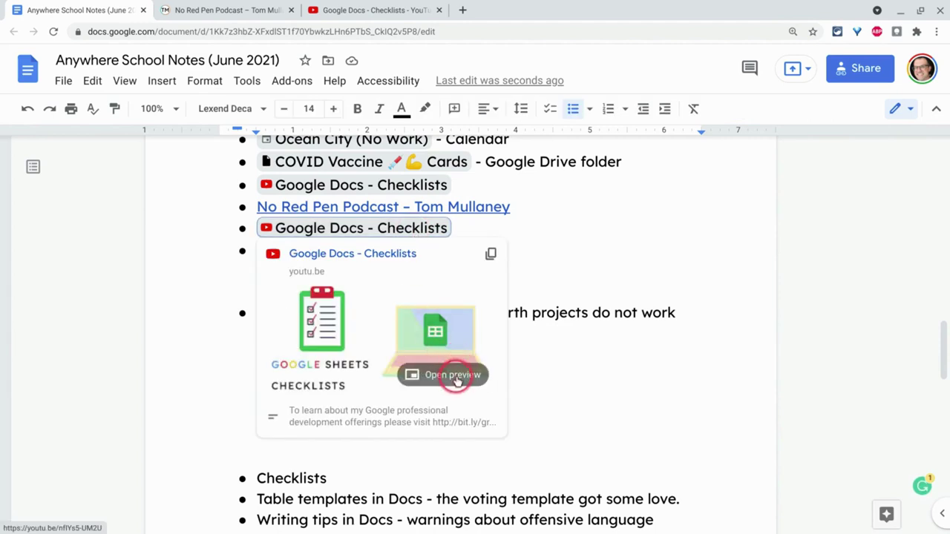
{"action": "scroll", "coordinate": [458, 381], "scroll_direction": "up", "scroll_amount": 1}
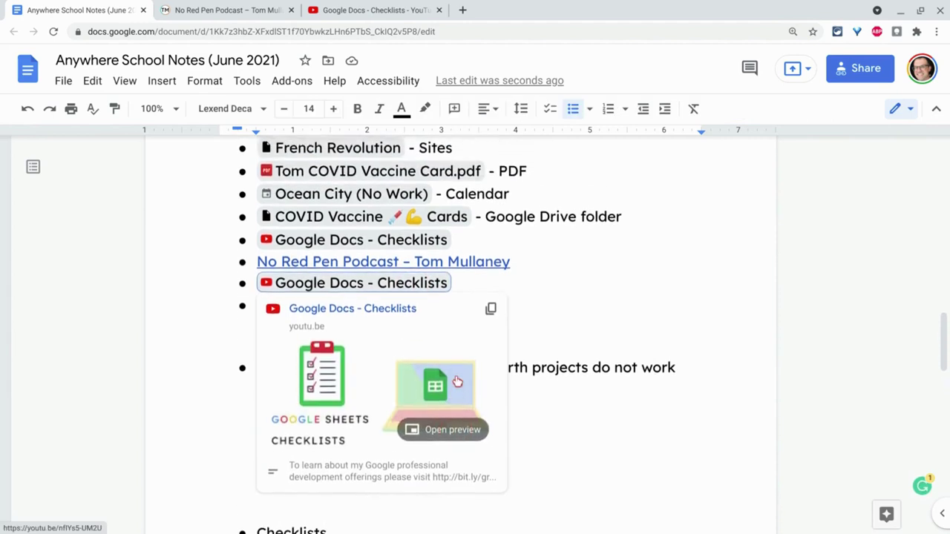
{"action": "scroll", "coordinate": [458, 380], "scroll_direction": "up", "scroll_amount": 1}
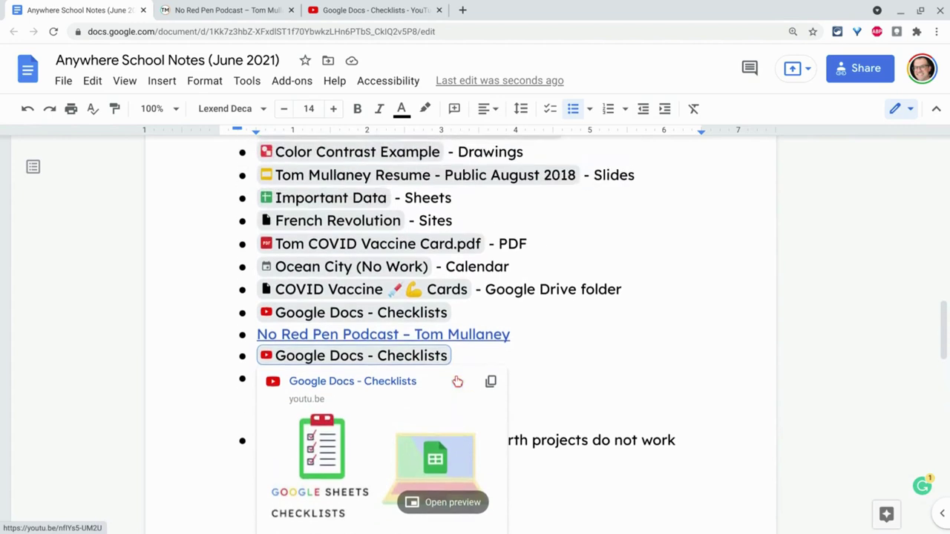
{"action": "scroll", "coordinate": [457, 380], "scroll_direction": "down", "scroll_amount": 2}
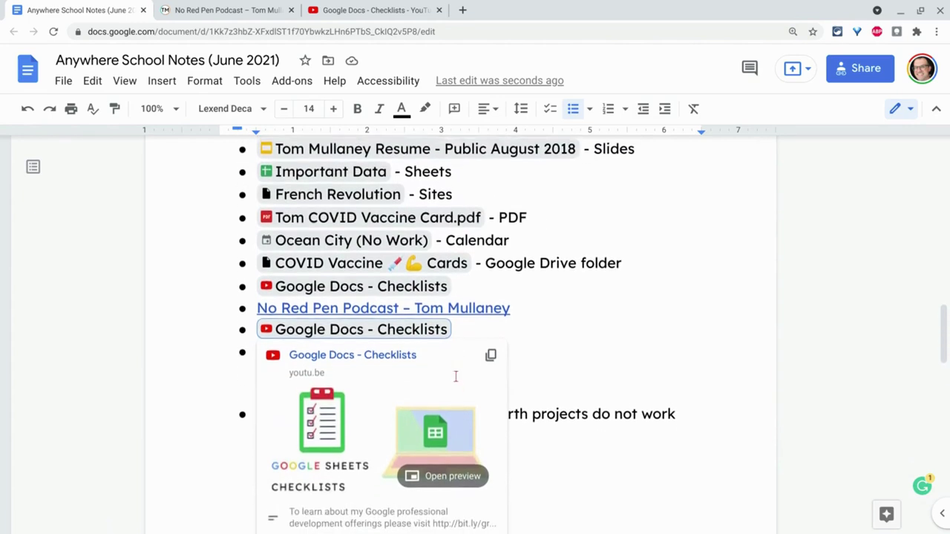
{"action": "scroll", "coordinate": [457, 381], "scroll_direction": "down", "scroll_amount": 1}
{"action": "scroll", "coordinate": [457, 381], "scroll_direction": "up", "scroll_amount": 1}
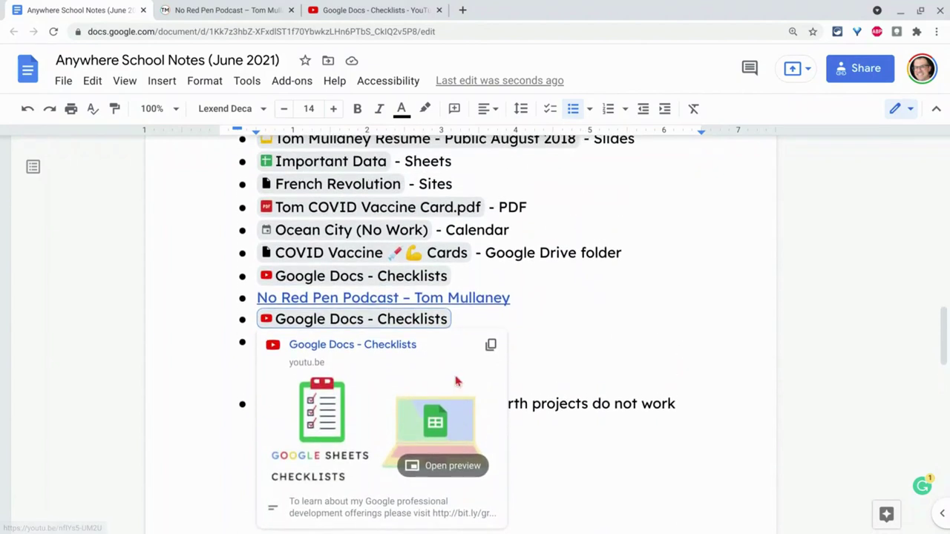
Step: Show the details card of the Important Data Sheets chip, close it, and return to the Smart Chips in Google Docs heading
{"action": "scroll", "coordinate": [456, 380], "scroll_direction": "up", "scroll_amount": 1}
{"action": "left_click", "coordinate": [393, 236]}
{"action": "left_click", "coordinate": [371, 213]}
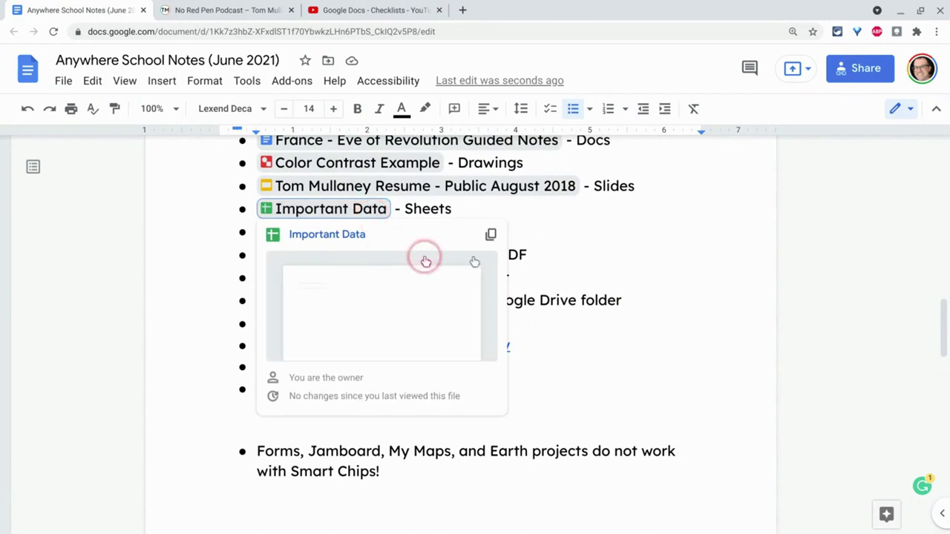
{"action": "left_click", "coordinate": [570, 275]}
{"action": "scroll", "coordinate": [570, 273], "scroll_direction": "up", "scroll_amount": 2}
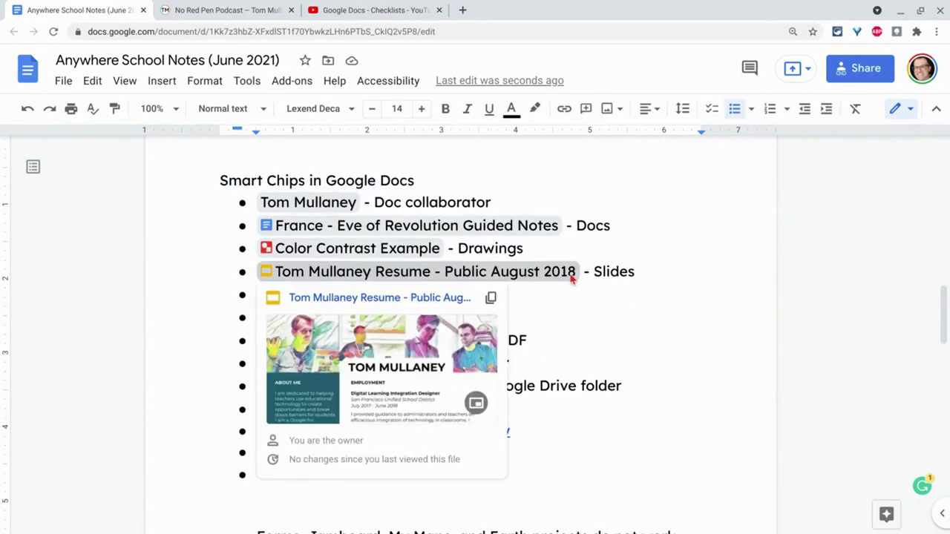